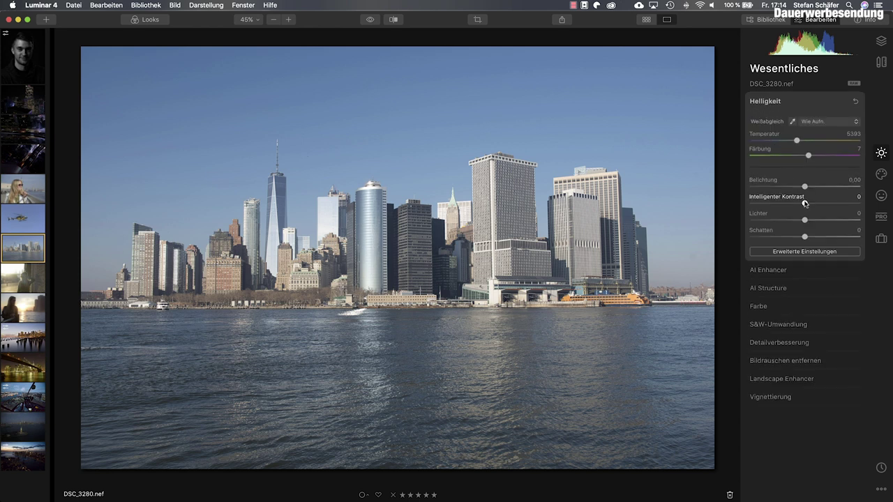
Step: Raise Intelligenter Kontrast in the Helligkeit settings to 70 and reduce it to 20
left_click_drag(806, 204, 845, 204)
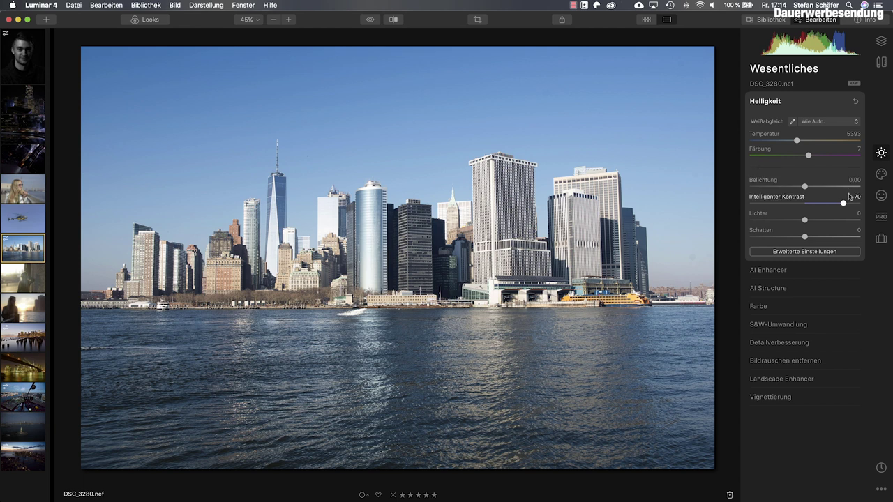
left_click_drag(843, 203, 816, 207)
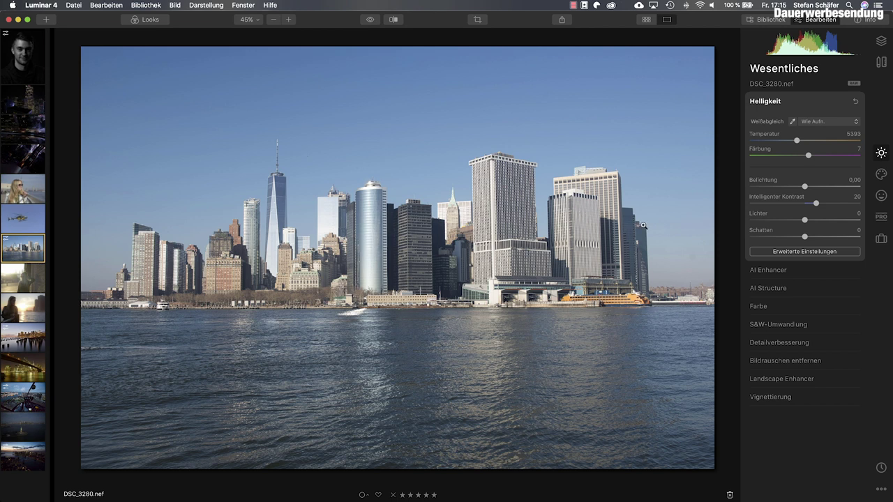
Step: Show the advanced Helligkeit settings and set Schwarztöne to -50 and Weißtöne to 10
left_click(792, 252)
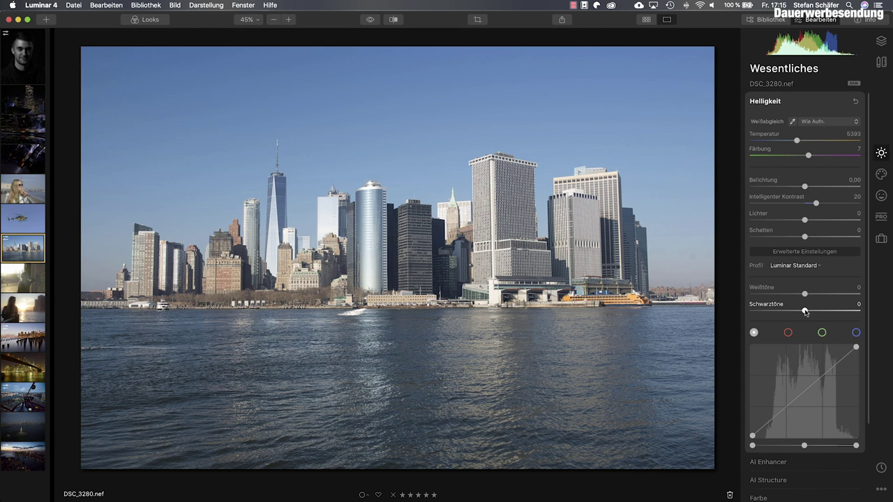
left_click_drag(805, 311, 773, 312)
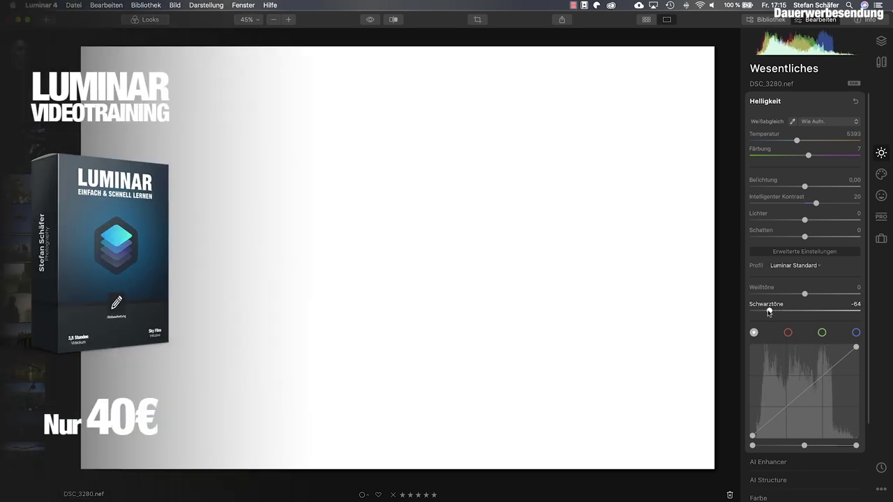
left_click_drag(754, 312, 753, 311)
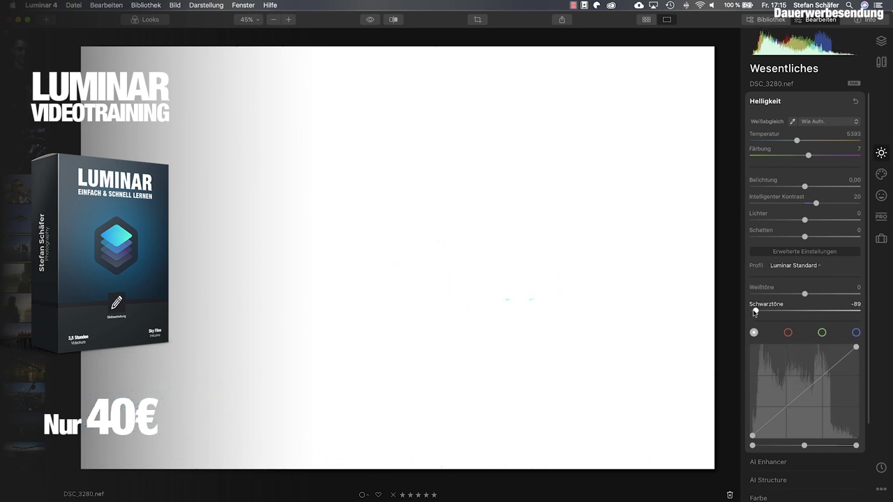
left_click_drag(756, 312, 759, 311)
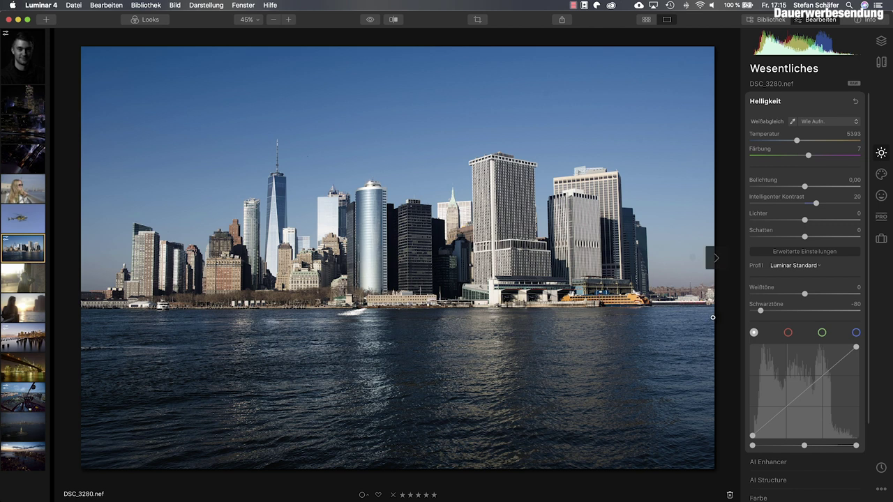
left_click_drag(760, 312, 777, 312)
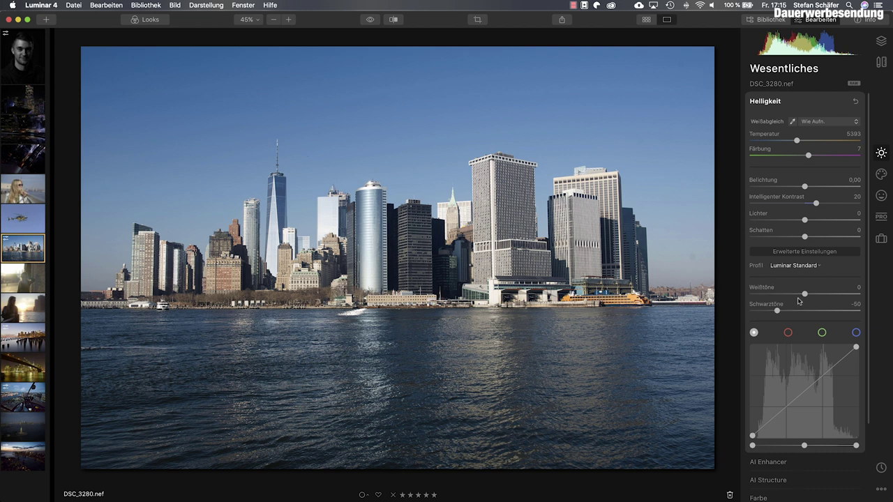
mouse_move(806, 294)
left_mouse_down()
mouse_move(823, 296)
mouse_move(811, 295)
left_mouse_up()
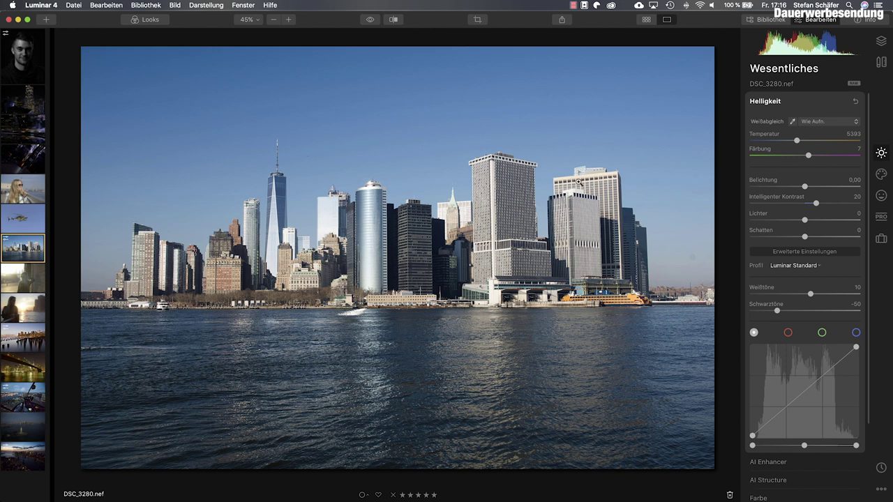
Step: Compare the edited skyline photo with the original several times
left_click(371, 20)
left_click(371, 21)
left_click(371, 20)
left_click(372, 20)
left_click(372, 20)
left_click(371, 20)
left_click(372, 21)
left_click(371, 20)
Step: Bring Schwarztöne to -8 and Weißtöne to 3, and bend the tone curve into a gentle S-shape with darker shadows and brighter highlights
scroll(793, 401, "down", 1)
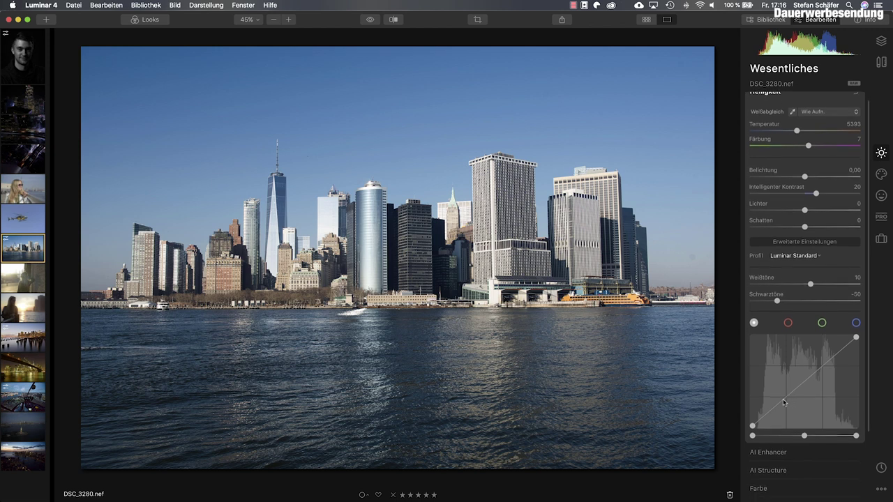
left_click_drag(777, 301, 805, 284)
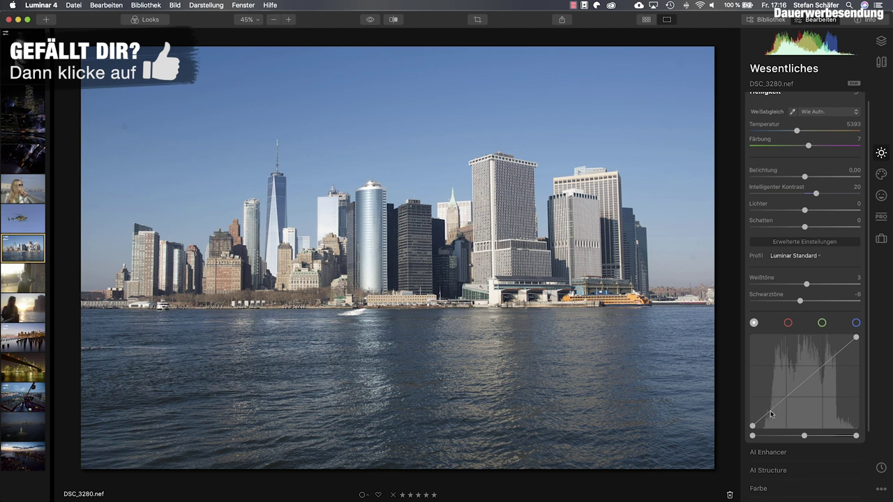
left_click_drag(776, 408, 776, 410)
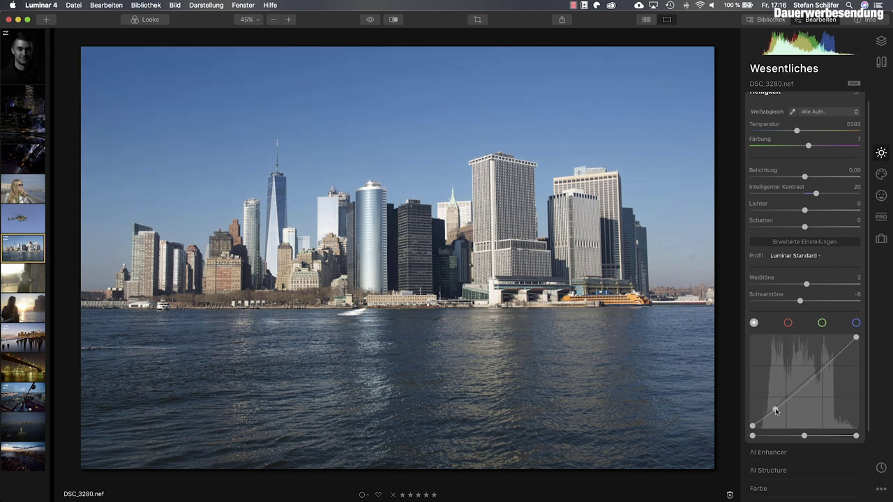
left_click_drag(836, 363, 831, 356)
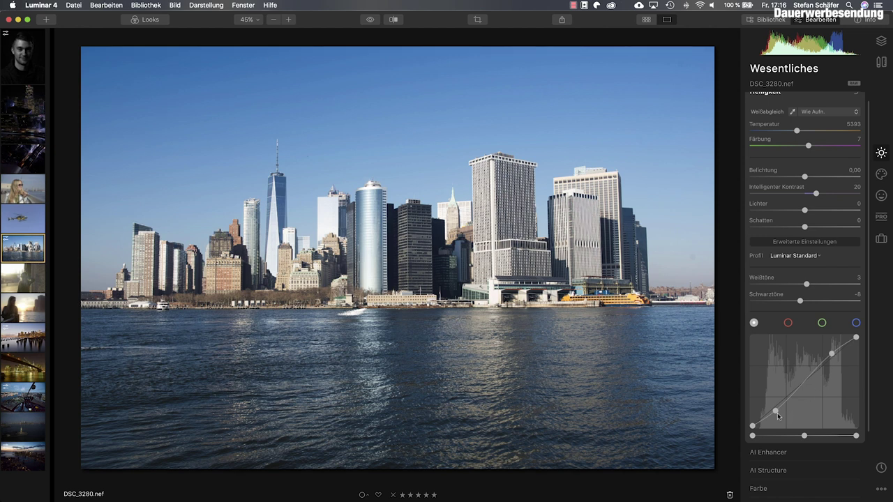
left_click_drag(777, 413, 776, 415)
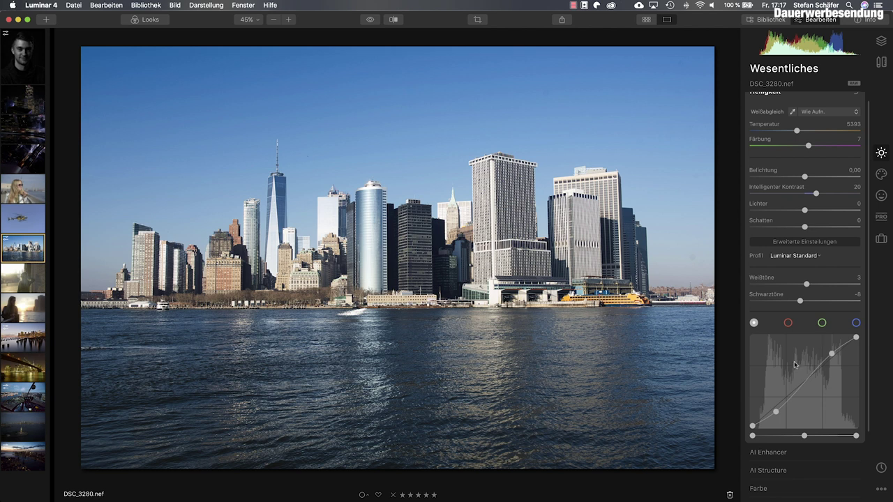
Step: Reset all Helligkeit adjustments, including the tone curve, and collapse the section
scroll(838, 168, "up", 1)
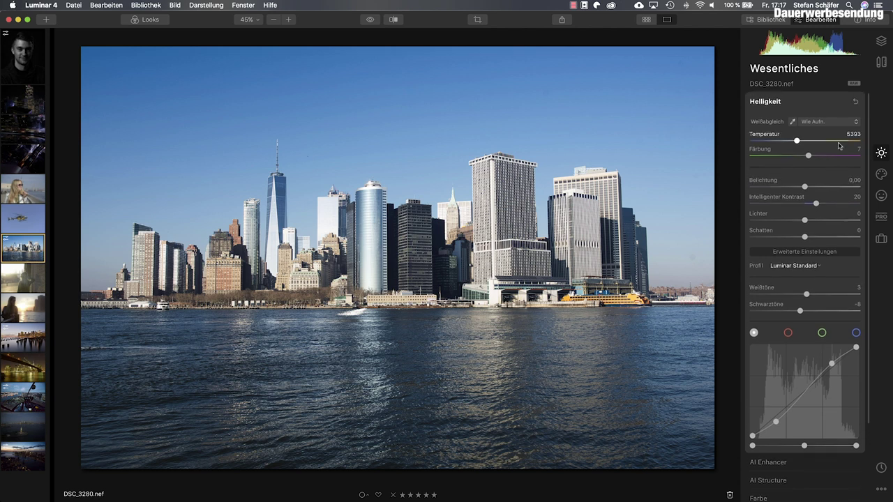
left_click(854, 103)
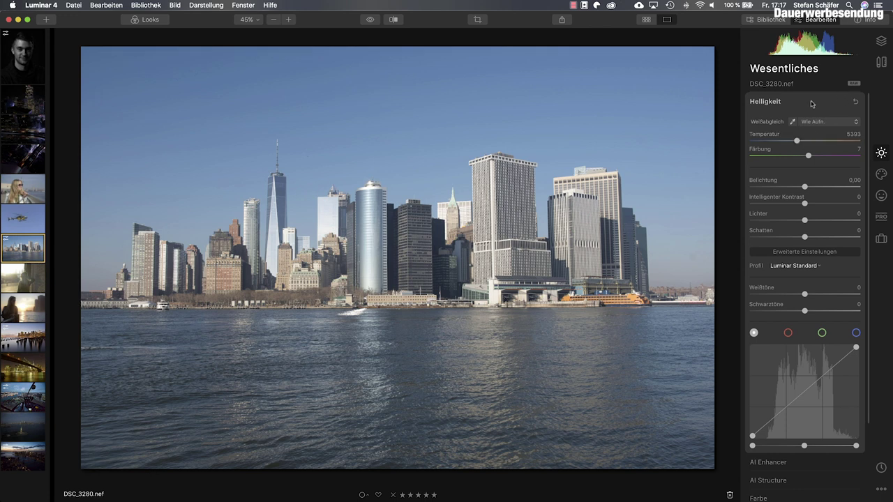
left_click(810, 103)
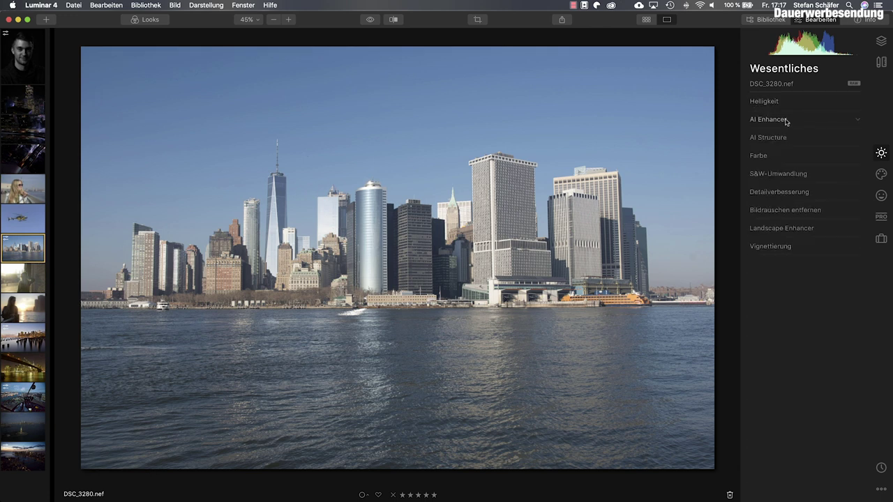
Step: Try the AI Accent effect in AI Enhancer and return it to 0
left_click(787, 122)
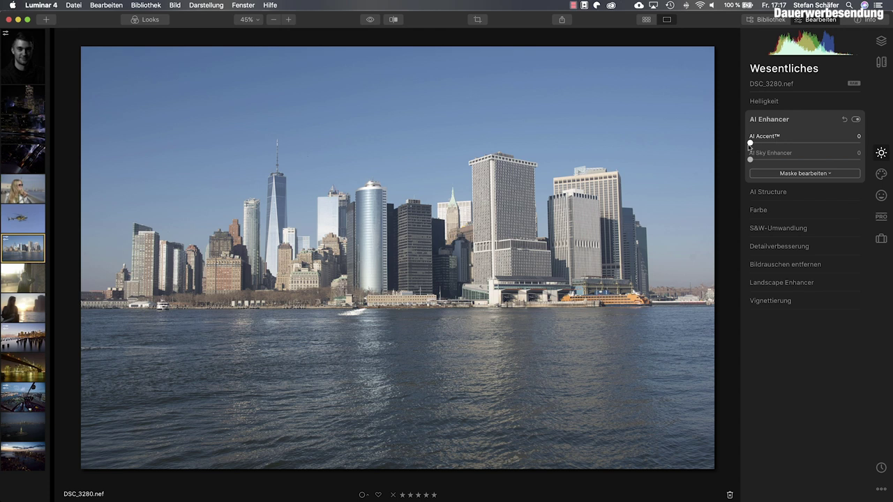
mouse_move(751, 143)
left_mouse_down()
mouse_move(861, 141)
mouse_move(794, 157)
mouse_move(750, 141)
left_mouse_up()
left_click_drag(752, 145, 731, 151)
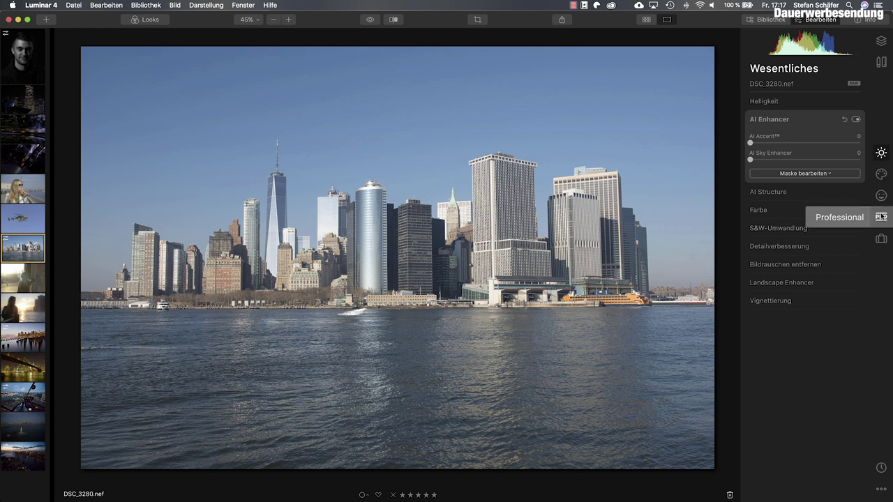
Step: In Erweiterter Kontrast, set contrast and balance to 30 and 12 for highlights, 50 and 8 for midtones, and 33 and 70 for shadows
left_click(881, 217)
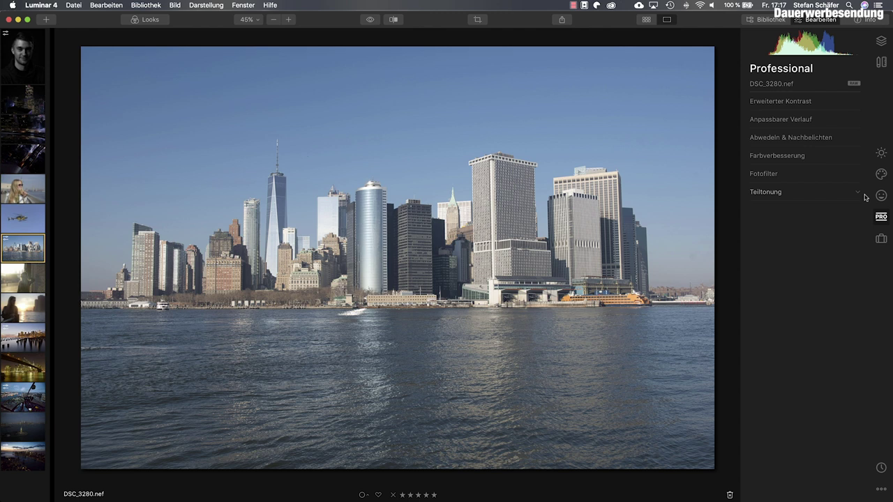
left_click(782, 103)
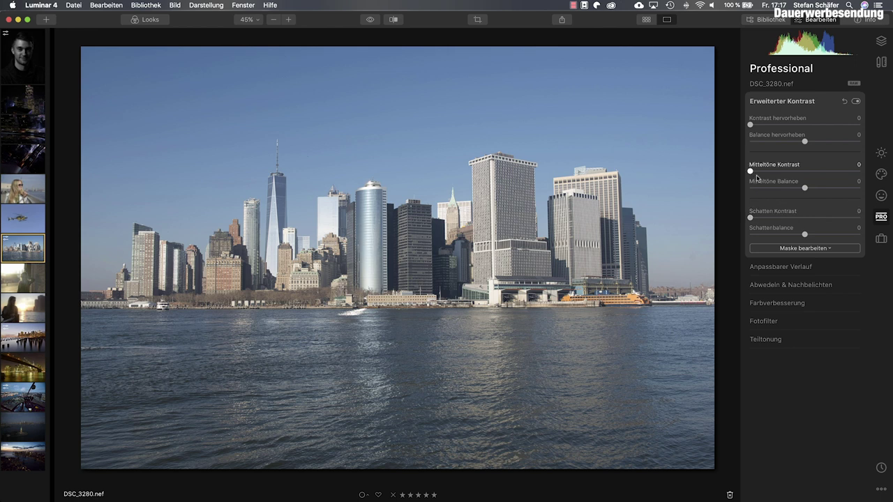
left_click_drag(753, 174, 810, 175)
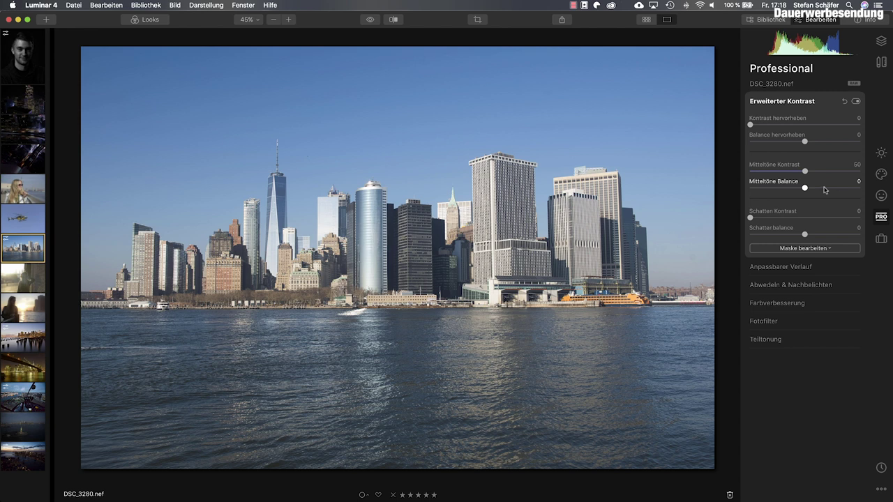
mouse_move(805, 188)
left_mouse_down()
mouse_move(831, 191)
mouse_move(811, 190)
left_mouse_up()
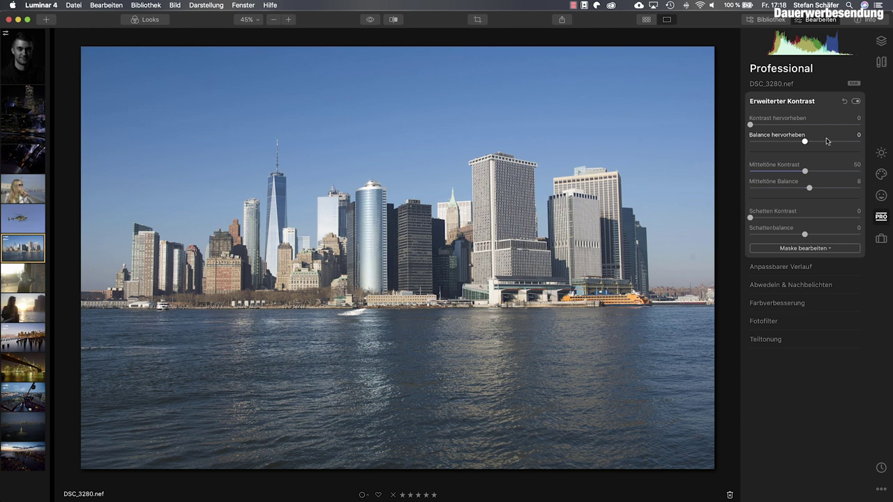
left_click_drag(751, 125, 812, 145)
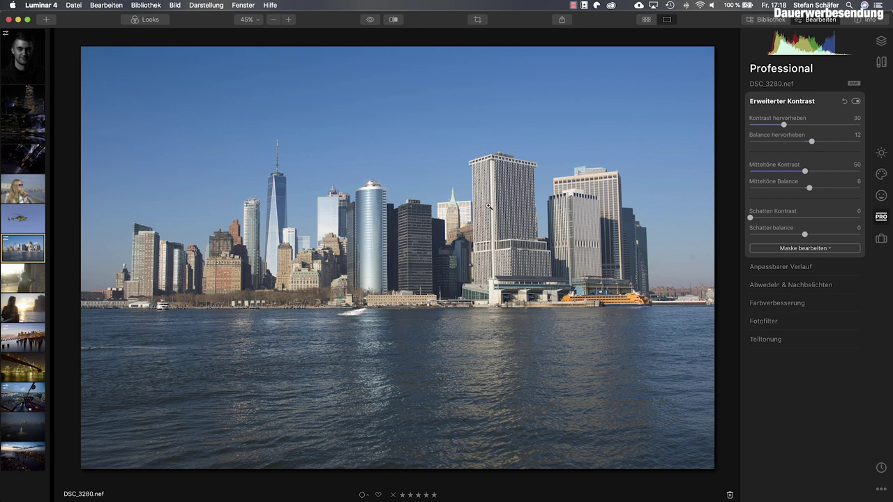
left_click_drag(749, 218, 846, 238)
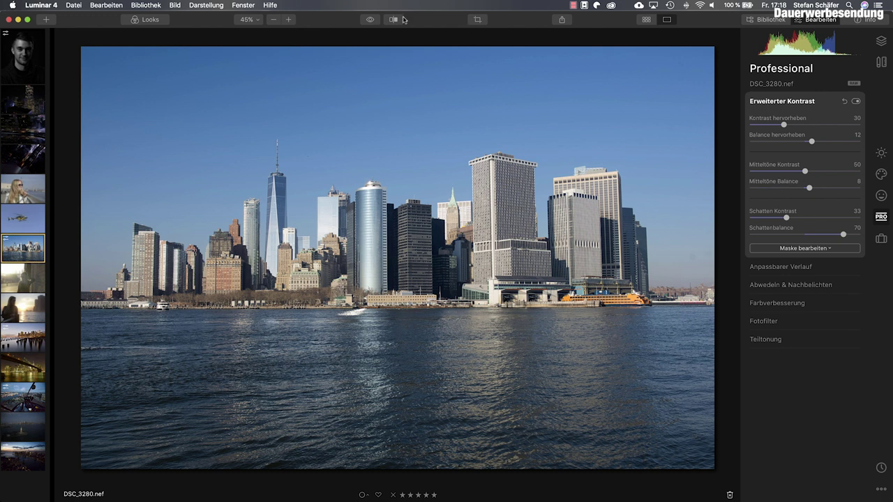
Step: Toggle repeatedly between the original and edited photo to examine the effect of the Erweiterter Kontrast adjustments
left_click(373, 21)
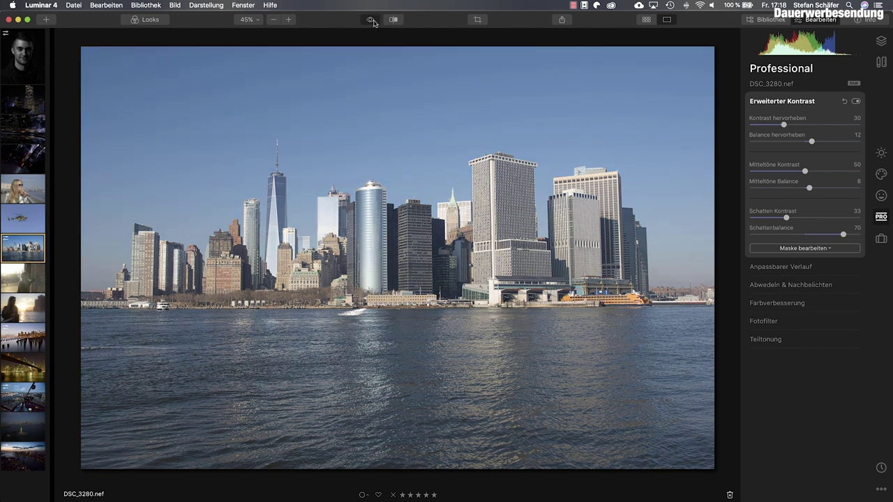
left_click(374, 20)
left_click(373, 21)
left_click(373, 21)
left_click(374, 21)
left_click(373, 21)
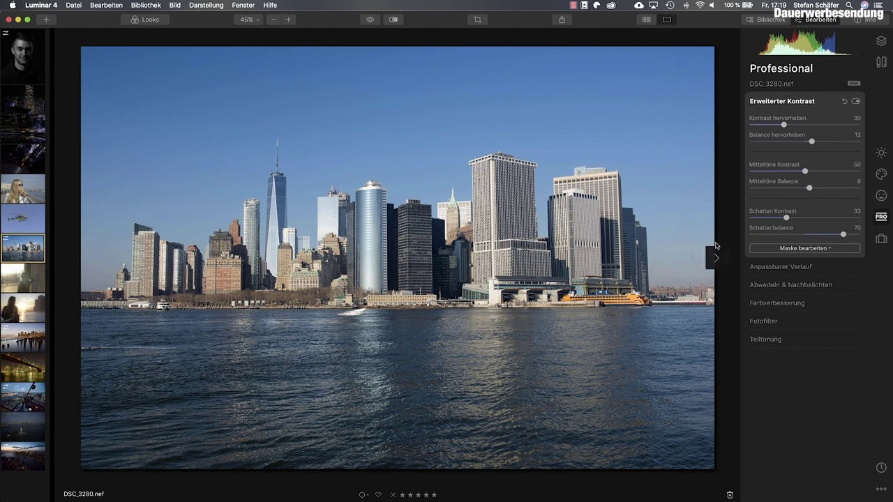
left_click(369, 20)
left_click(369, 21)
left_click(369, 20)
left_click(369, 20)
left_click(369, 20)
left_click(369, 20)
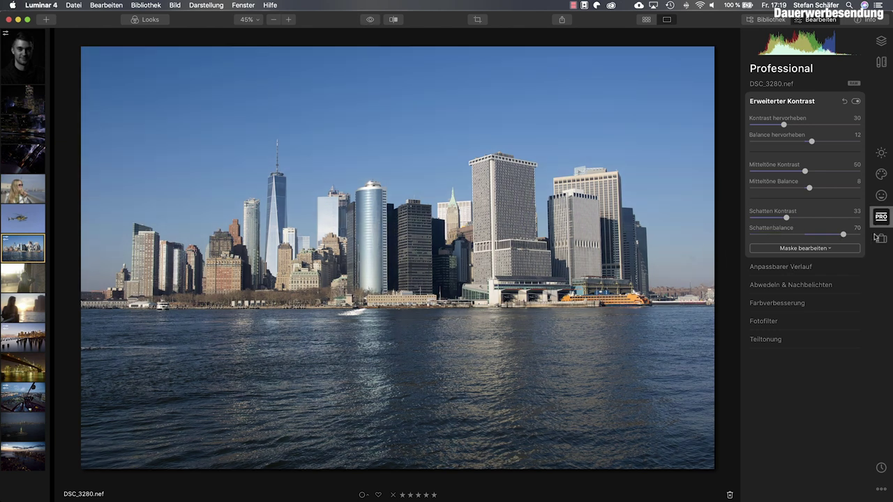
Step: In the advanced Farbe settings, lower the Luminanz of the blue tones to -10
left_click(881, 153)
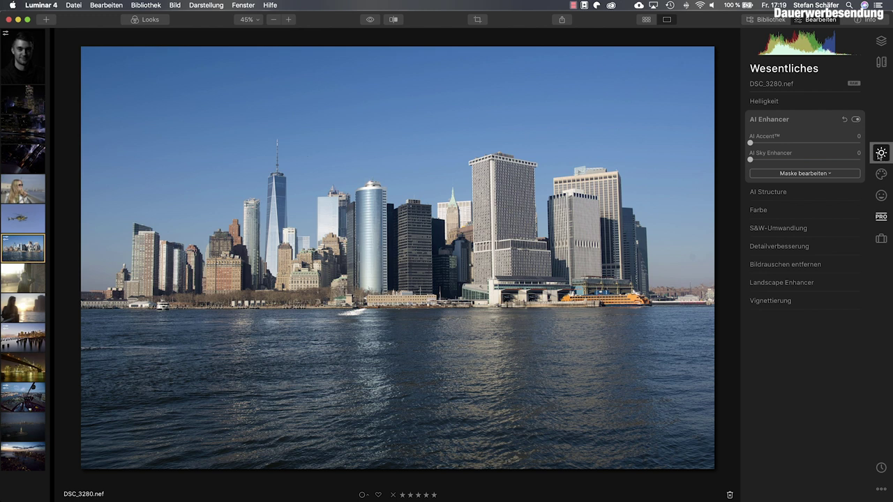
left_click(773, 210)
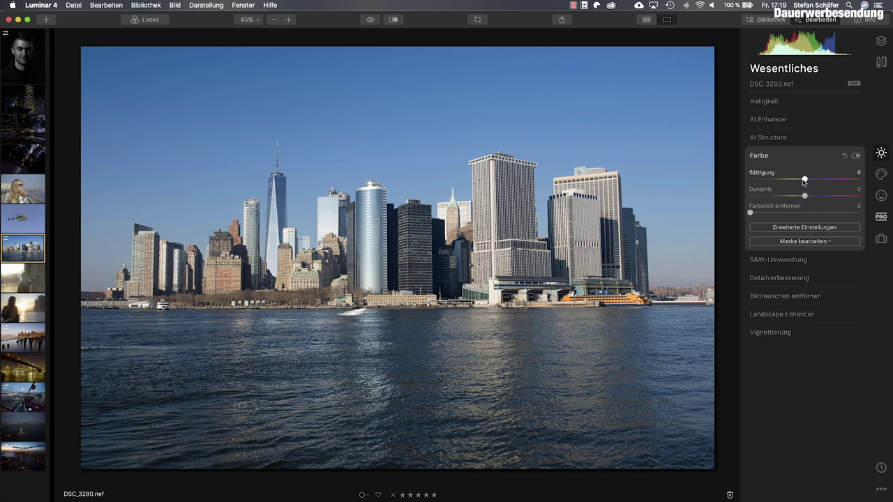
left_click(805, 228)
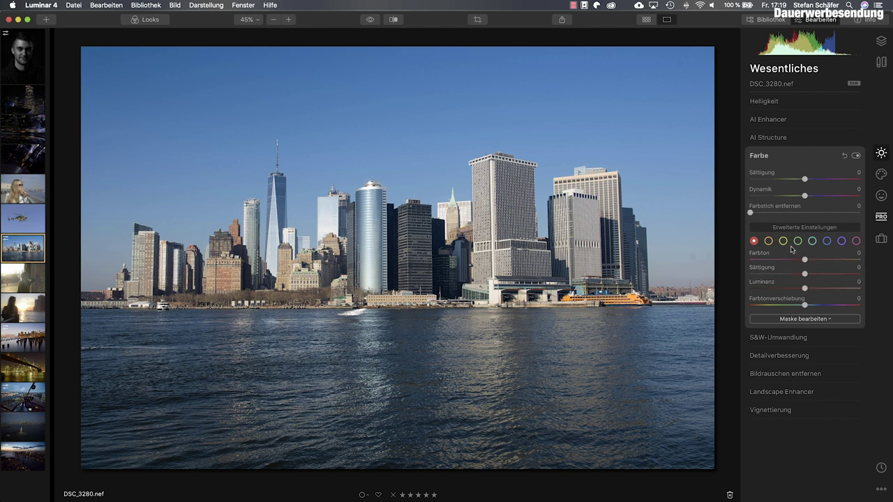
left_click(827, 241)
mouse_move(805, 289)
left_mouse_down()
mouse_move(831, 289)
mouse_move(760, 289)
mouse_move(802, 290)
mouse_move(783, 292)
mouse_move(799, 297)
left_mouse_up()
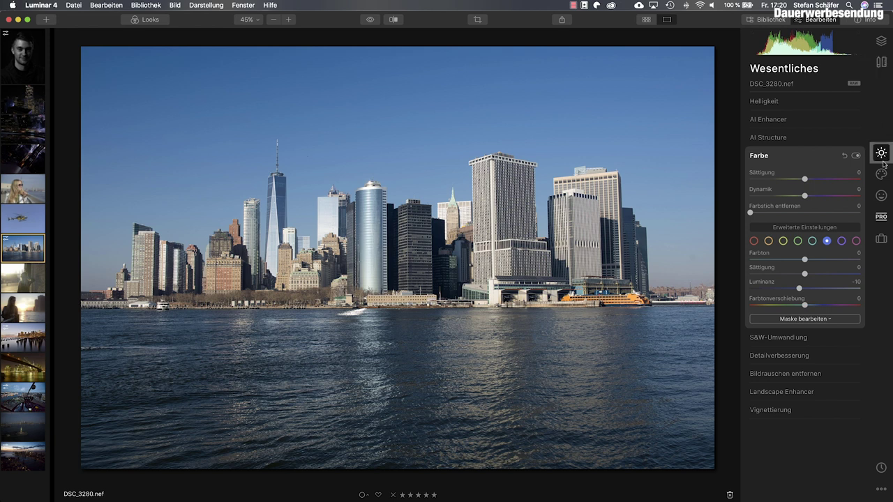
Step: Return to the Helligkeit settings and set Intelligenter Kontrast to 20
left_click(880, 222)
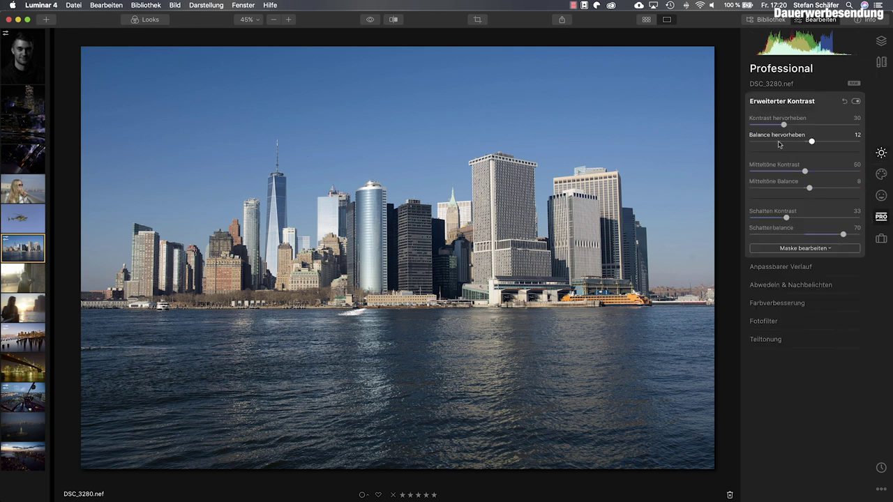
left_click(879, 153)
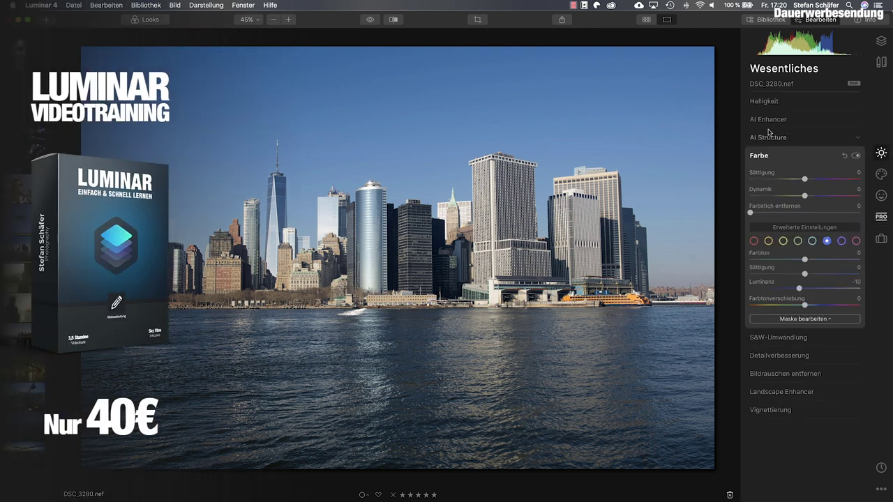
left_click(765, 102)
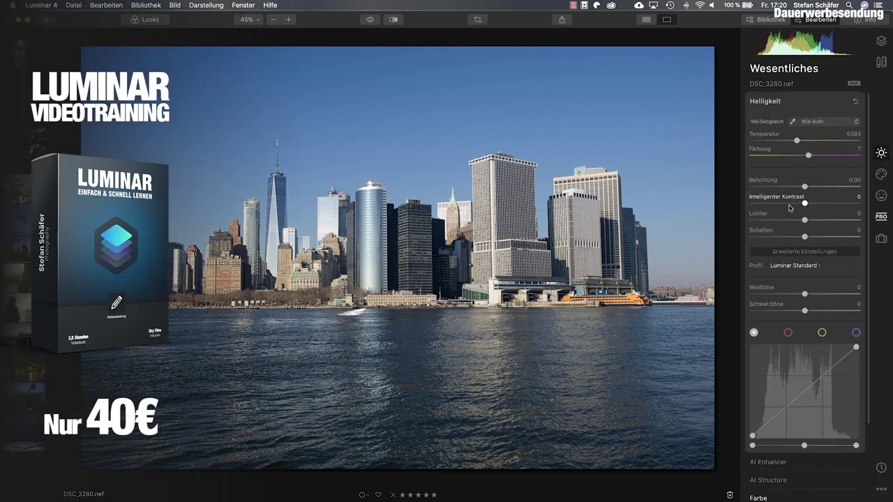
left_click_drag(805, 203, 817, 204)
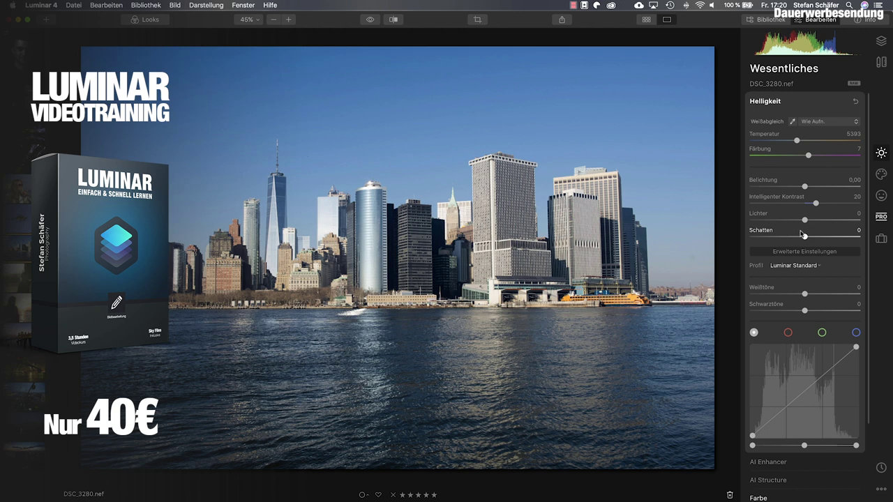